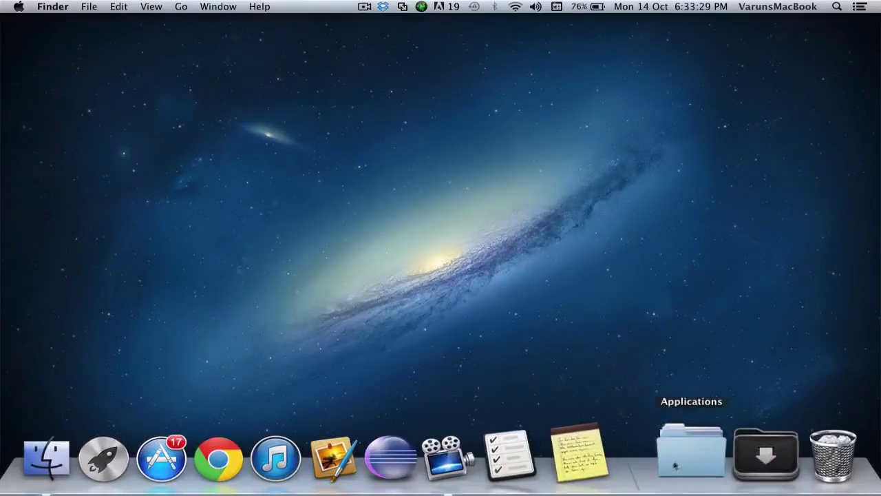
Step: Launch Grab from the Utilities folder in the Dock's Applications stack
{"action": "left_click", "coordinate": [675, 466]}
{"action": "scroll", "coordinate": [639, 206], "scroll_direction": "down", "scroll_amount": 10}
{"action": "scroll", "coordinate": [639, 177], "scroll_direction": "down", "scroll_amount": 10}
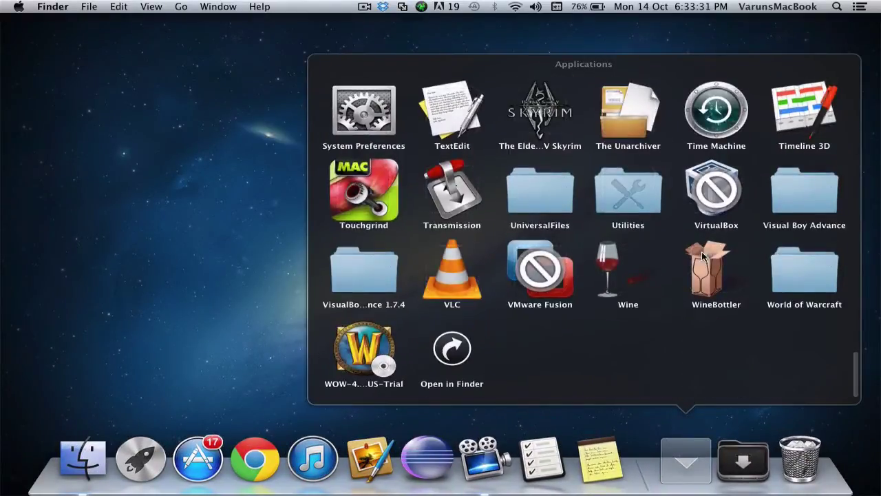
{"action": "left_click", "coordinate": [639, 178]}
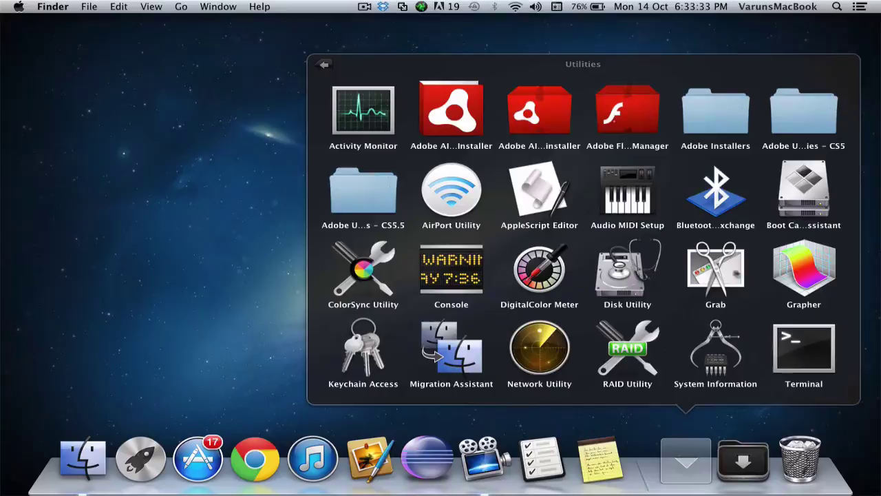
{"action": "left_click", "coordinate": [713, 272]}
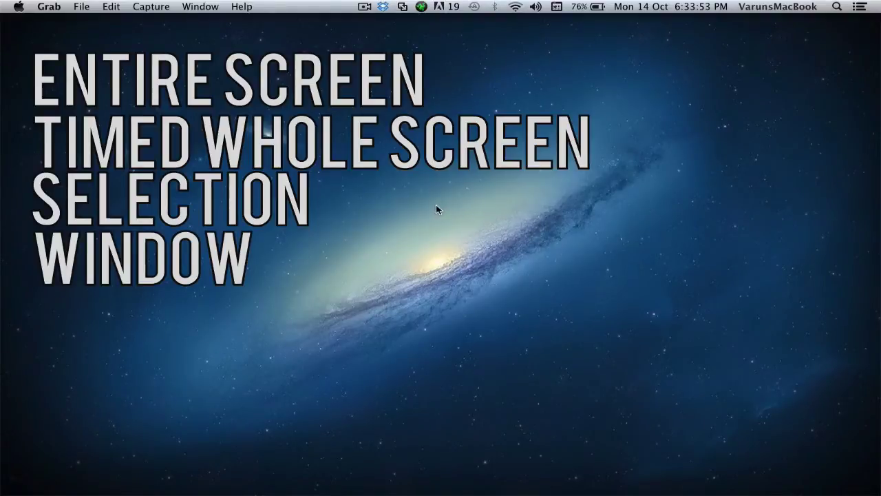
Step: Capture a dragged rectangle of the galaxy wallpaper as a Selection capture (Shift+Cmd+A)
{"action": "left_click", "coordinate": [157, 7]}
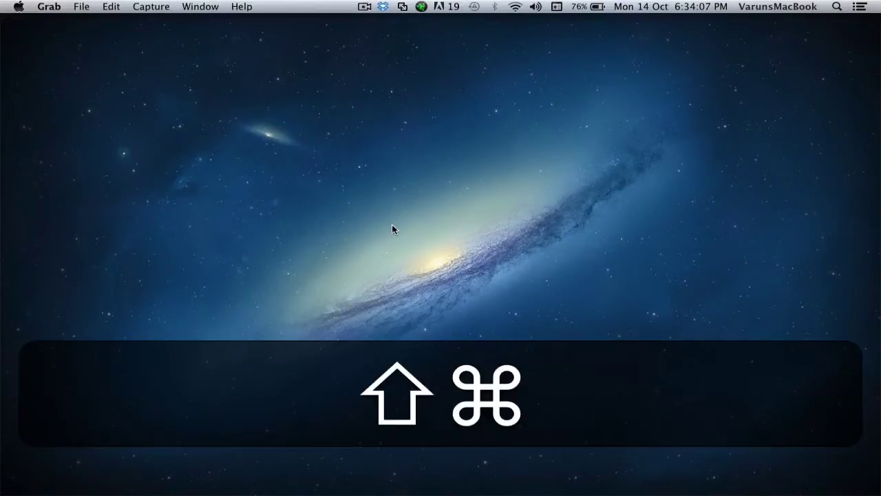
{"action": "key", "text": "shift+super+a"}
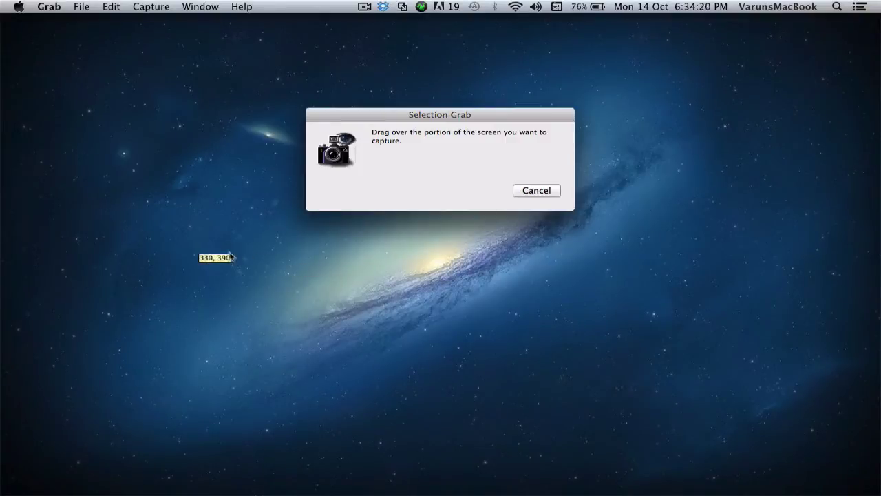
{"action": "mouse_move", "coordinate": [221, 249]}
{"action": "left_mouse_down"}
{"action": "mouse_move", "coordinate": [405, 387]}
{"action": "mouse_move", "coordinate": [632, 404]}
{"action": "left_mouse_up"}
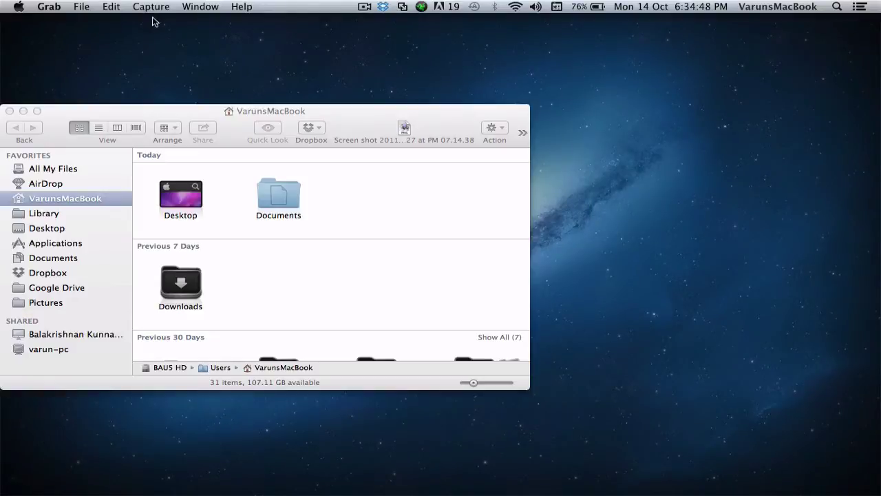
Step: Take a Window capture of the VarunsMacBook Finder window
{"action": "left_click", "coordinate": [153, 8]}
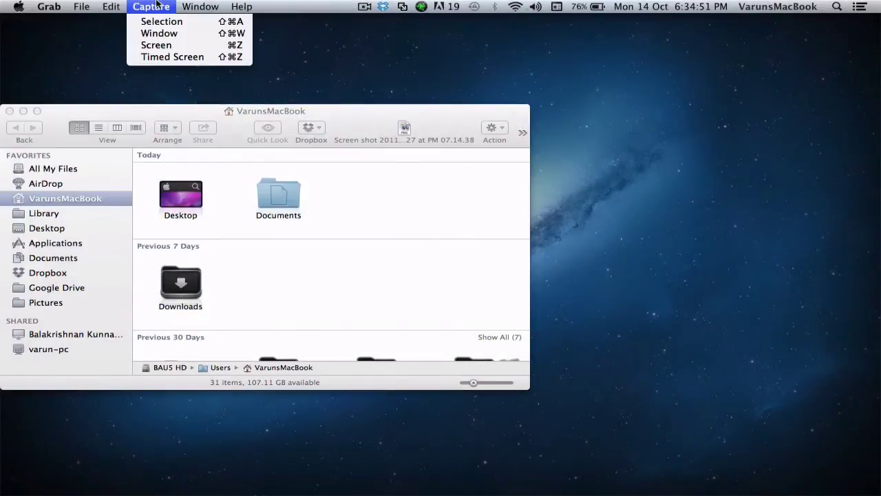
{"action": "left_click", "coordinate": [170, 38]}
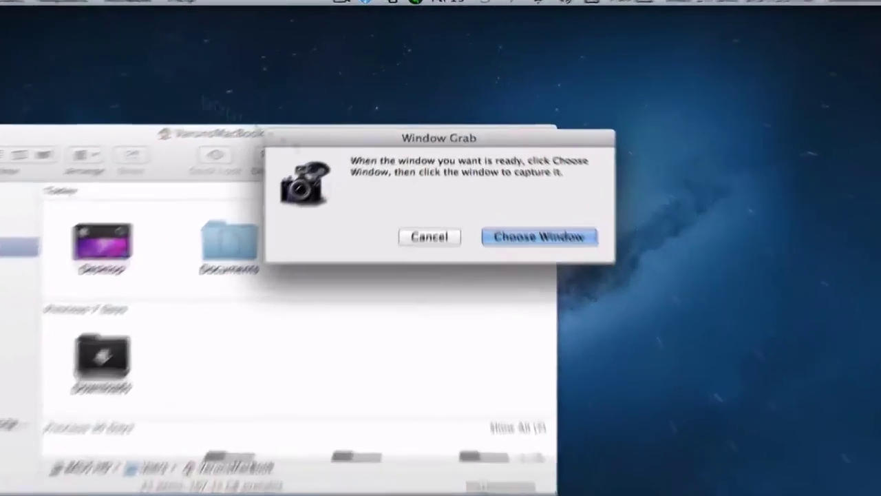
{"action": "left_click", "coordinate": [563, 310]}
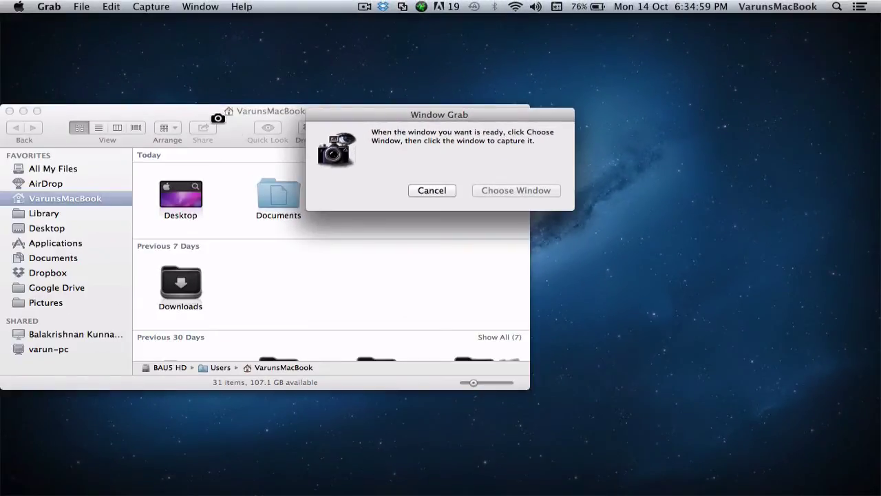
{"action": "left_click", "coordinate": [219, 115]}
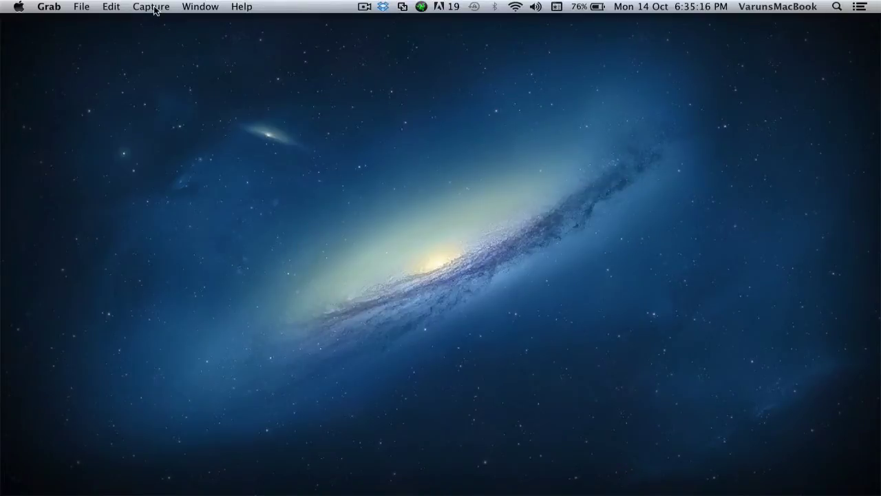
Step: Take a Screen capture of the whole desktop and nudge the new image window right
{"action": "left_click", "coordinate": [153, 7]}
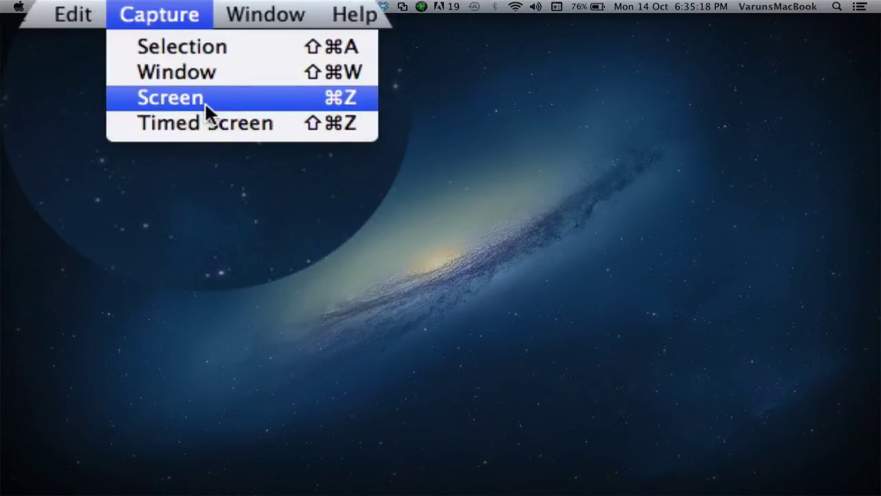
{"action": "left_click", "coordinate": [204, 102]}
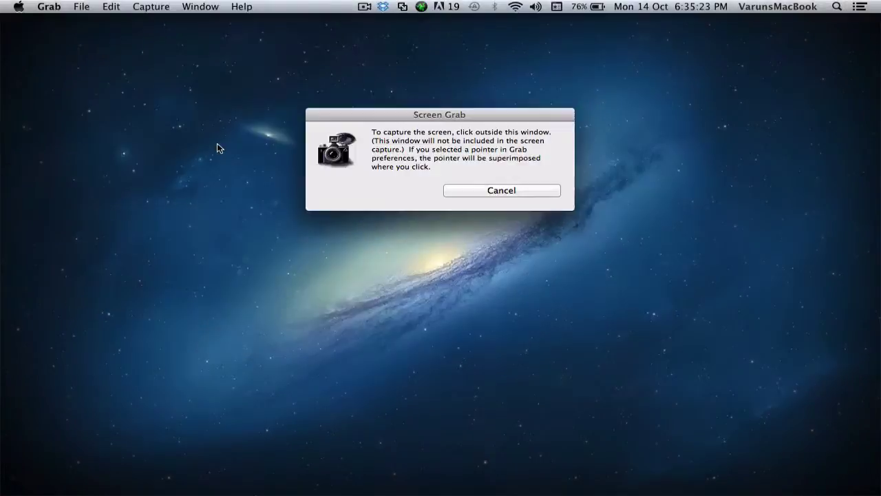
{"action": "left_click", "coordinate": [134, 137]}
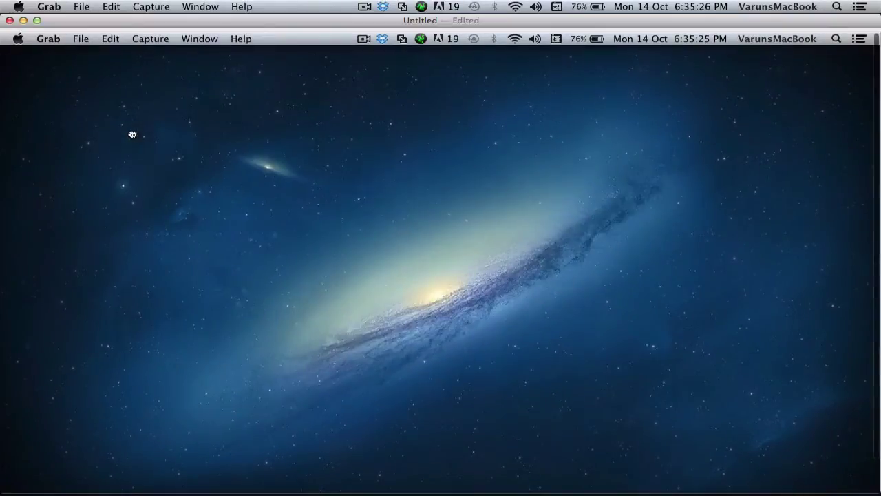
{"action": "left_click_drag", "start_coordinate": [419, 25], "coordinate": [444, 28]}
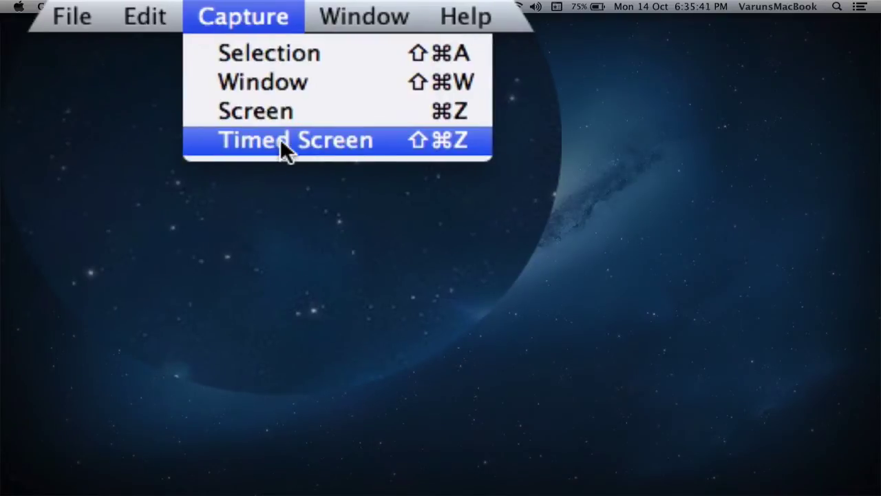
Step: Start a Timed Screen capture with the ten-second countdown
{"action": "left_click", "coordinate": [280, 139]}
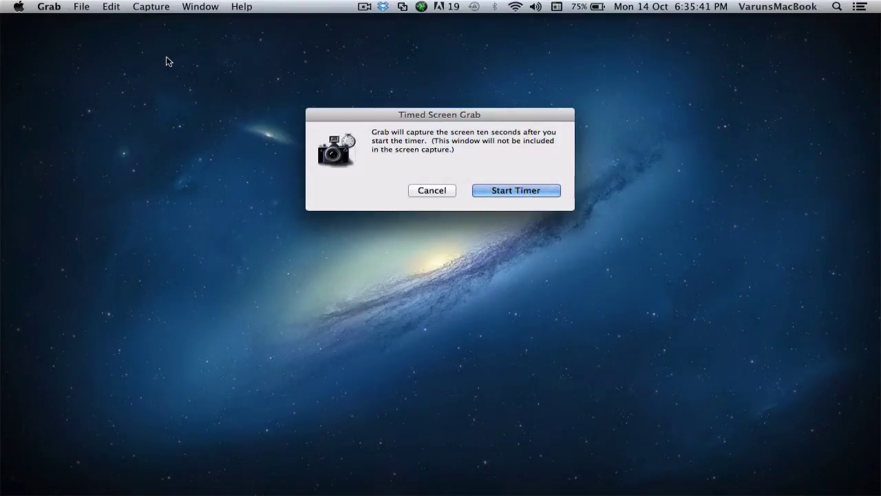
{"action": "left_click", "coordinate": [529, 192]}
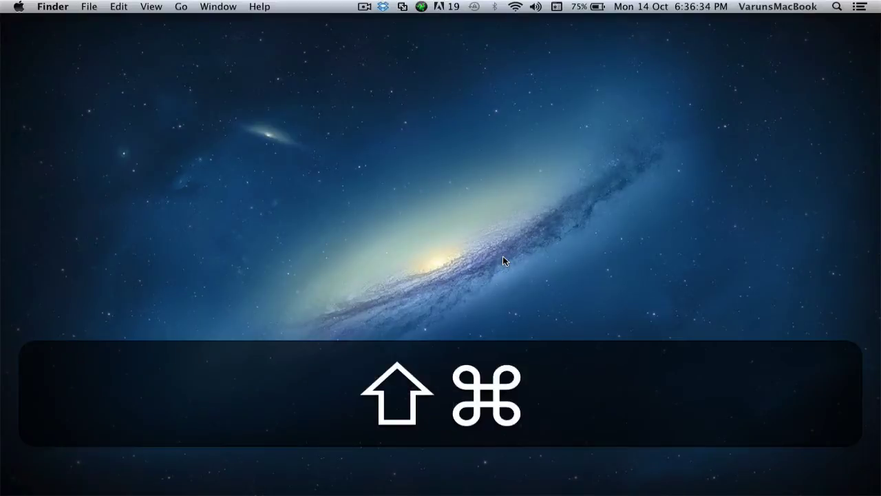
Step: Save a full-screen screenshot (Shift+Cmd+3) and a dragged-region screenshot (Shift+Cmd+4)
{"action": "key", "text": "shift+super+3"}
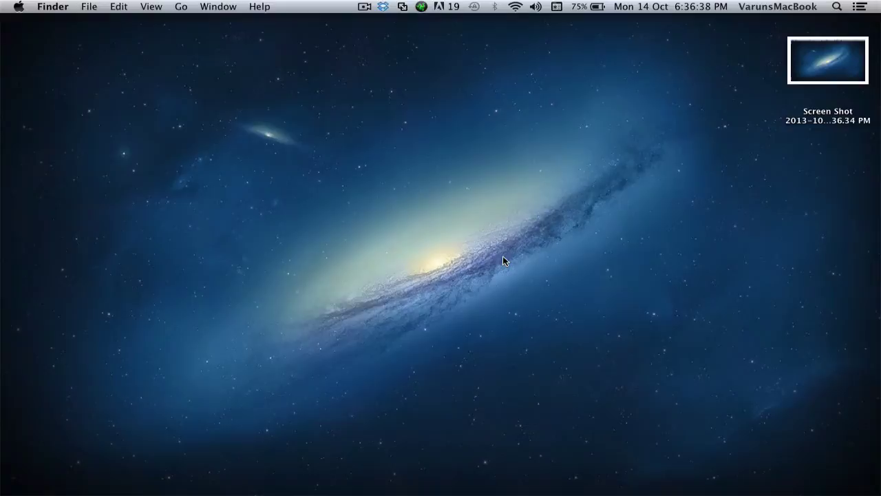
{"action": "key", "text": "shift+super+4"}
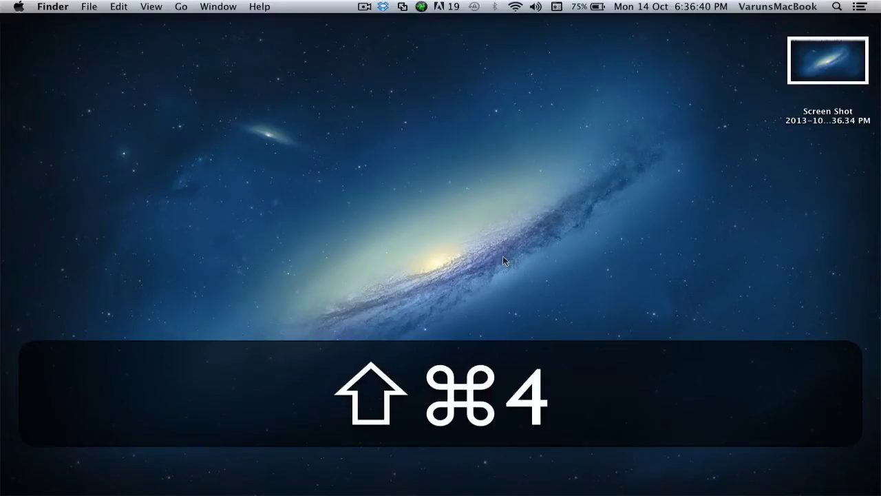
{"action": "mouse_move", "coordinate": [94, 73]}
{"action": "left_mouse_down"}
{"action": "mouse_move", "coordinate": [191, 218]}
{"action": "mouse_move", "coordinate": [437, 290]}
{"action": "mouse_move", "coordinate": [559, 258]}
{"action": "left_mouse_up"}
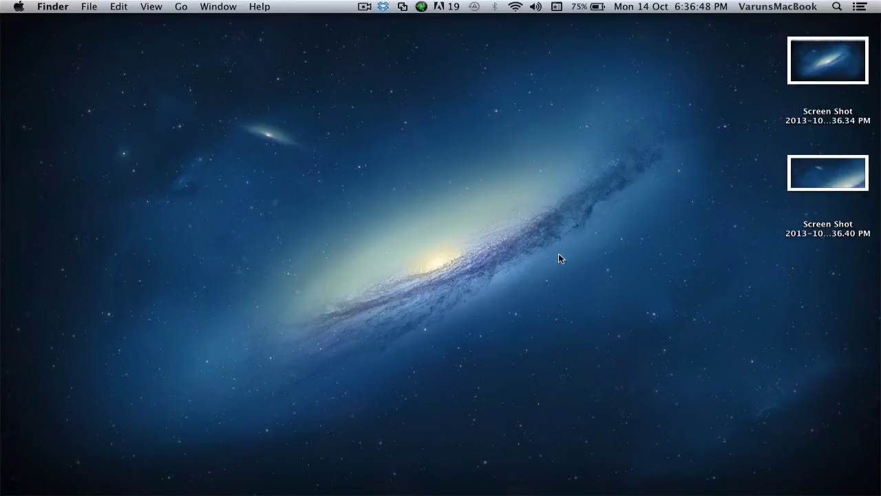
Step: Save a window screenshot of the VarunsMacBook Finder window using Shift+Cmd+4 and Space
{"action": "mouse_move", "coordinate": [80, 493]}
{"action": "left_click", "coordinate": [80, 451]}
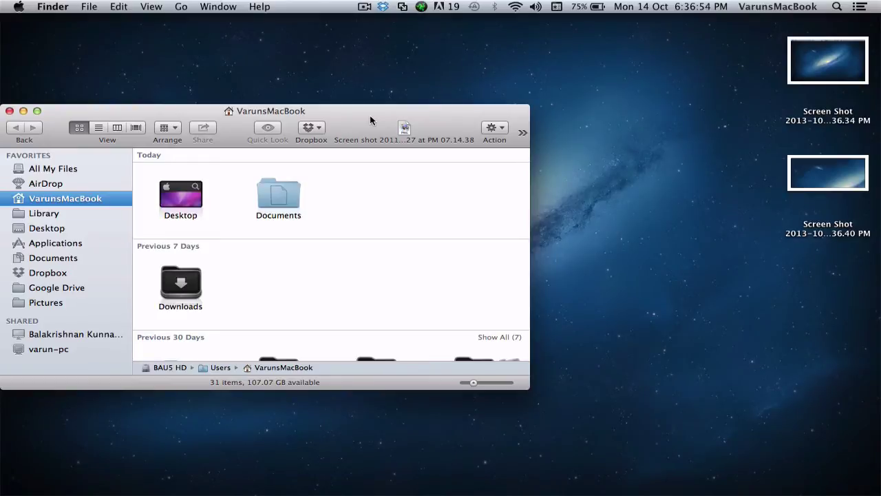
{"action": "key", "text": "shift+super+4"}
{"action": "key", "text": "space"}
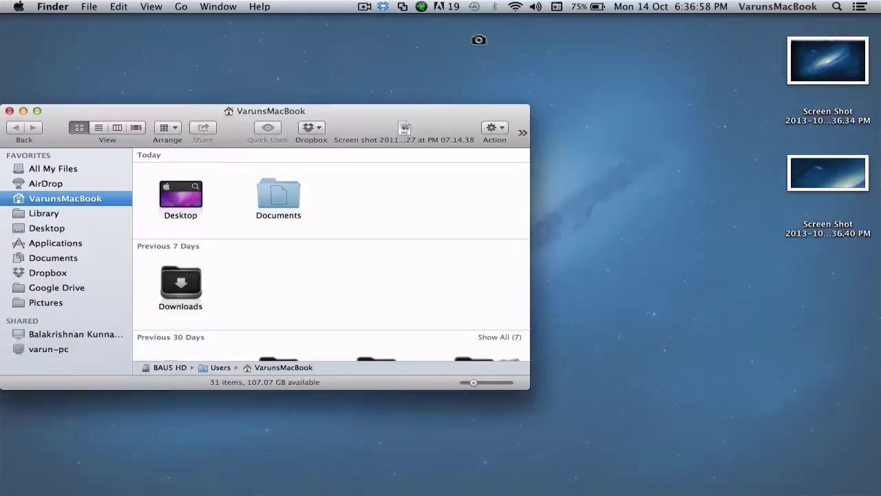
{"action": "left_click", "coordinate": [363, 137]}
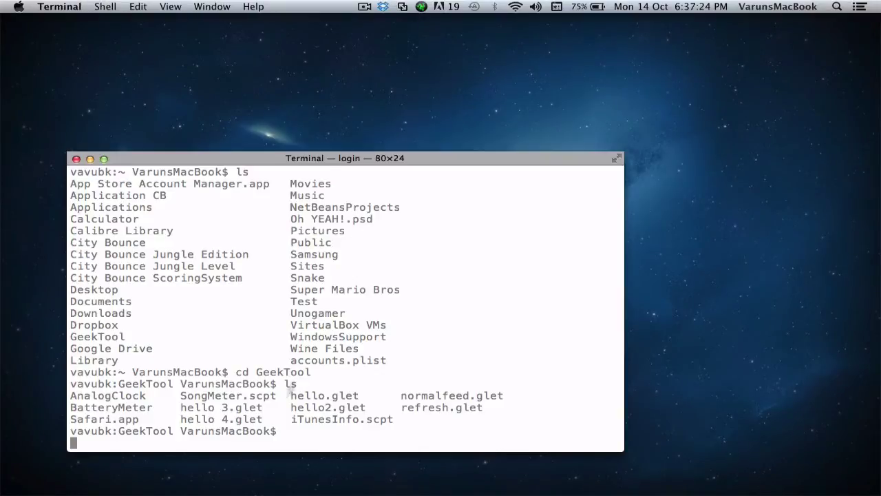
{"action": "type", "text": "clea"}
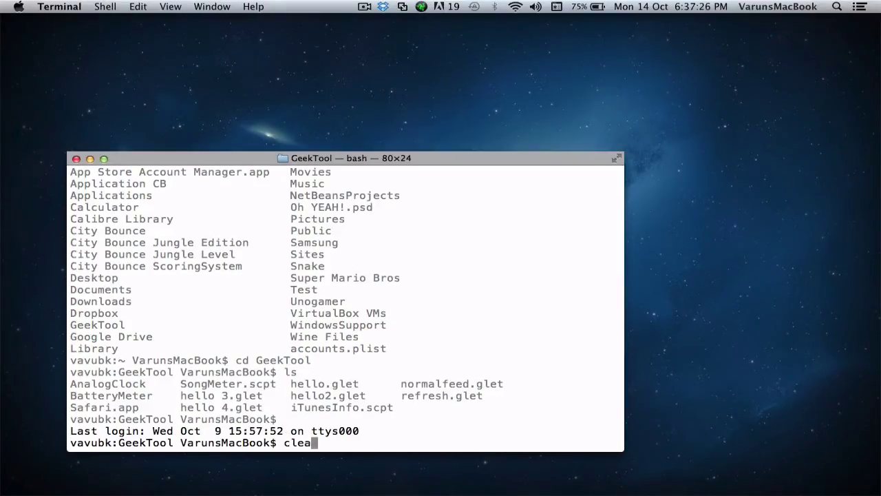
{"action": "type", "text": "r"}
Step: Run clear to empty the Terminal, leaving a fresh GeekTool prompt
{"action": "key", "text": "Return"}
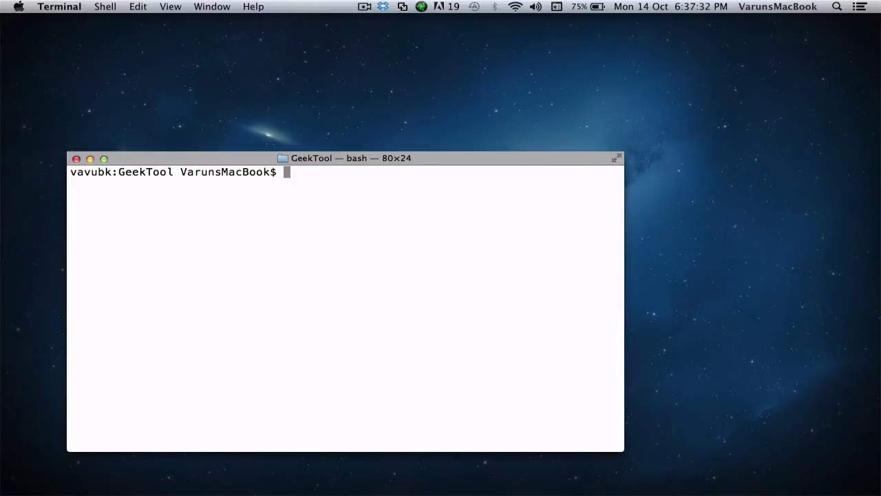
{"action": "type", "text": "default"}
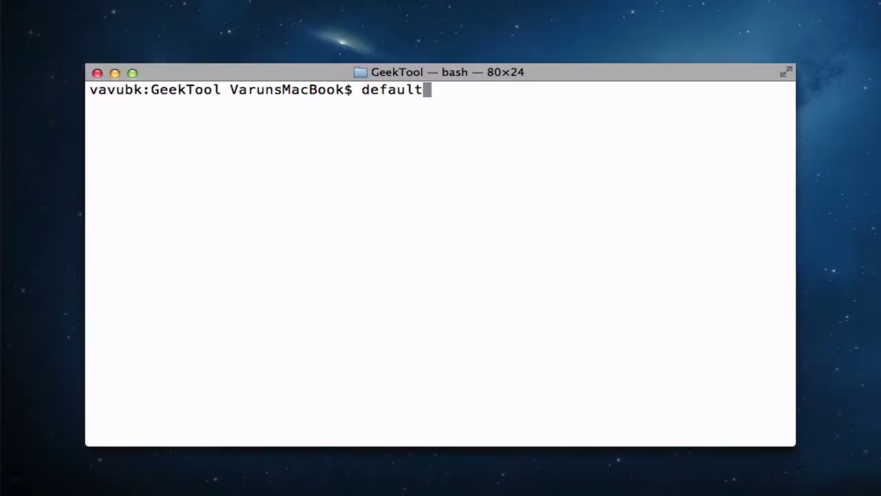
{"action": "type", "text": "s w"}
{"action": "type", "text": "rite com.app"}
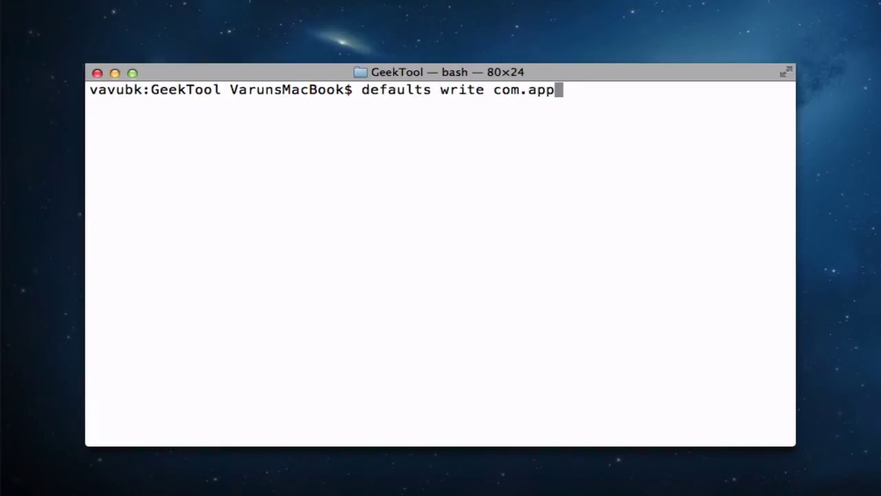
{"action": "type", "text": "le.scree"}
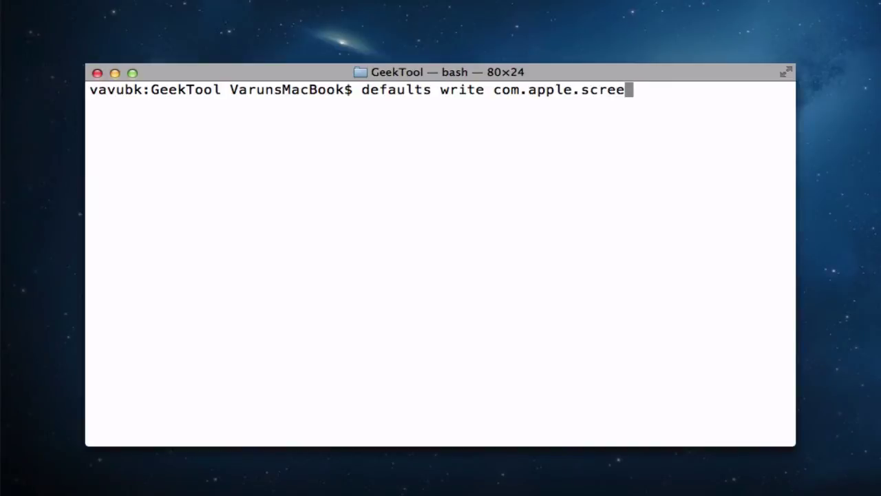
{"action": "type", "text": "ncapture "}
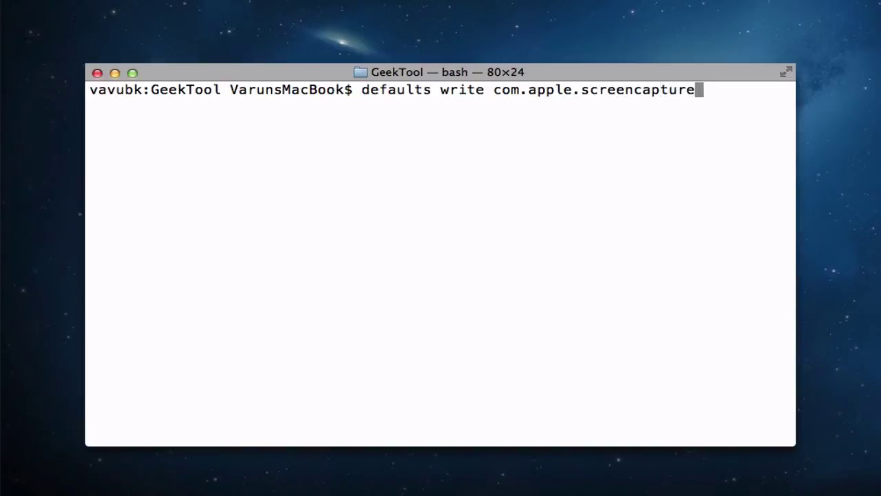
{"action": "type", "text": "disable"}
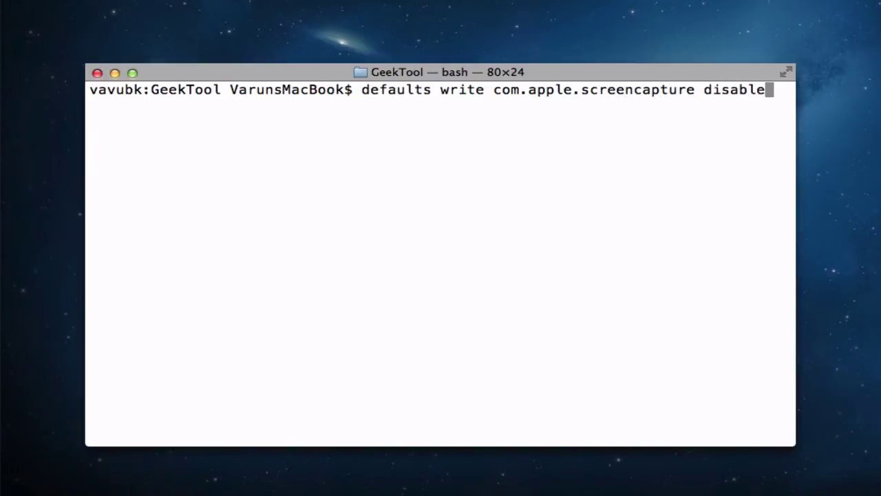
{"action": "type", "text": "-shado"}
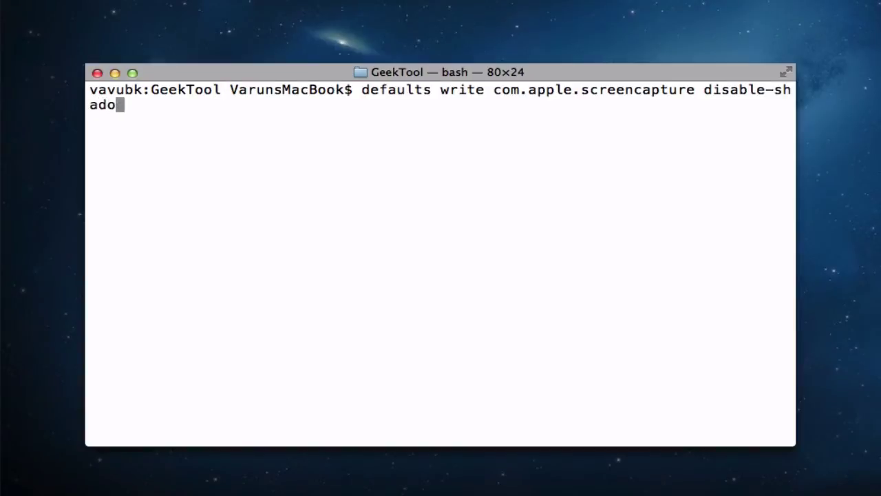
{"action": "type", "text": "w"}
{"action": "type", "text": " -bool"}
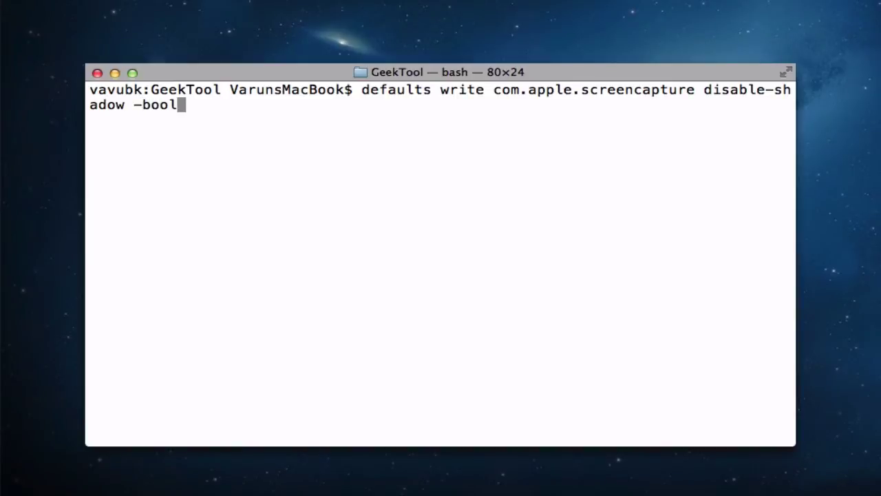
{"action": "type", "text": " true"}
Step: Set screencapture disable-shadow to true, restart SystemUIServer, and clear the Terminal
{"action": "key", "text": "Return"}
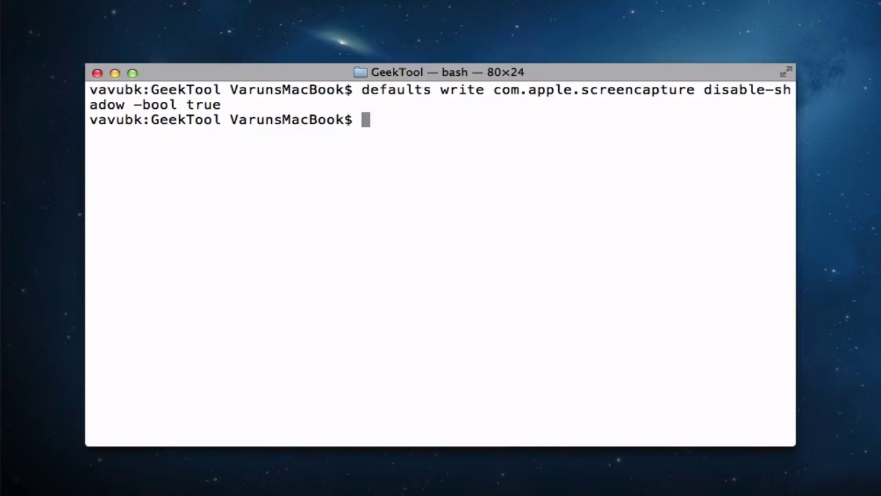
{"action": "type", "text": "ki"}
{"action": "type", "text": "llall S"}
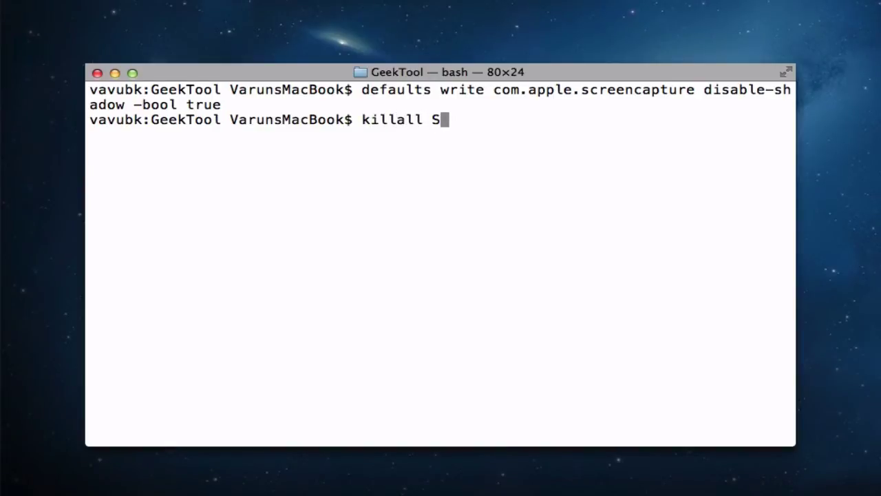
{"action": "type", "text": "ystemUIS"}
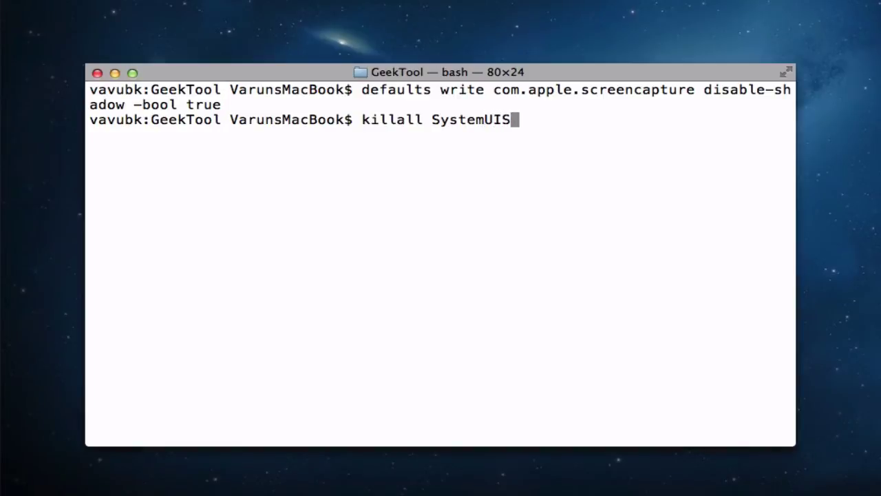
{"action": "type", "text": "erver"}
{"action": "key", "text": "Return"}
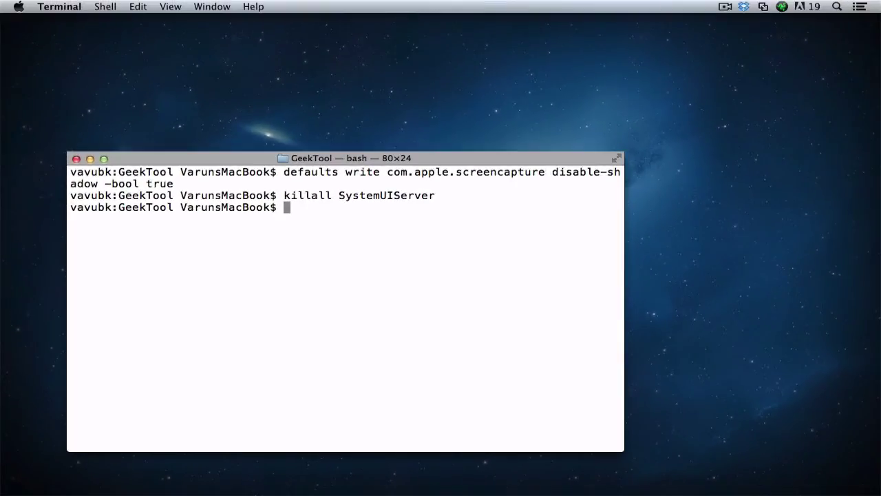
{"action": "key", "text": "super+k"}
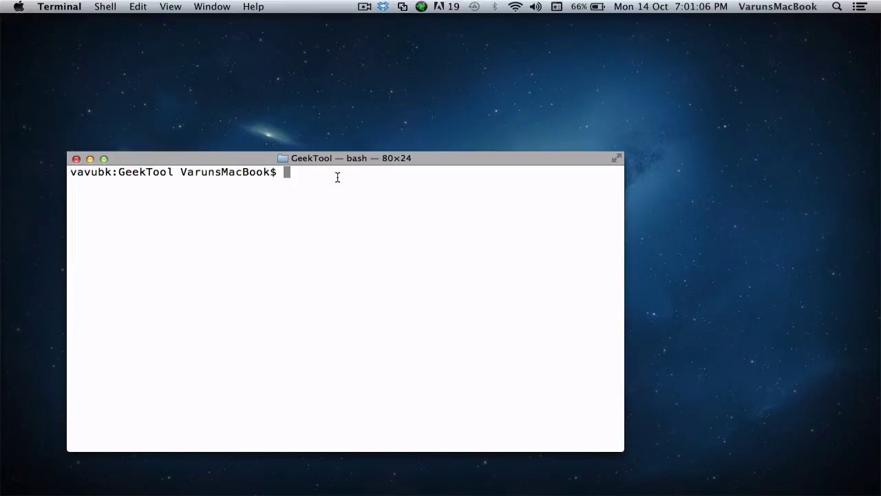
{"action": "type", "text": "de"}
{"action": "type", "text": "fau"}
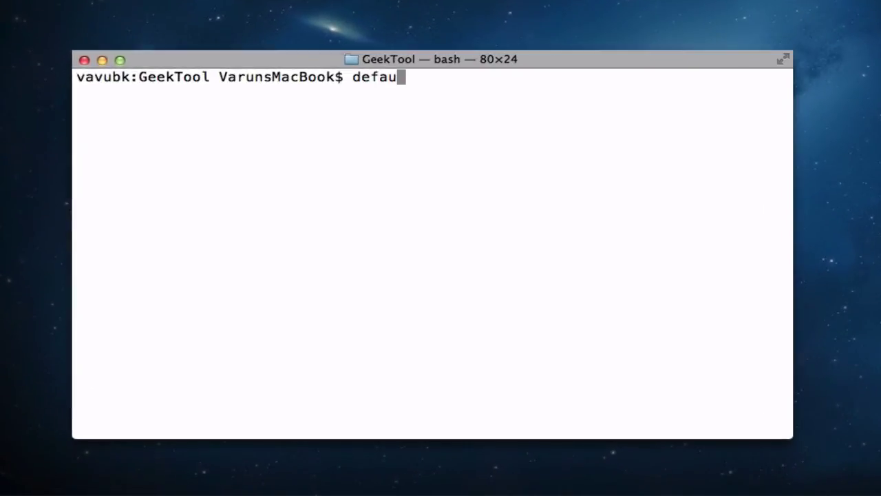
{"action": "type", "text": "lts wr"}
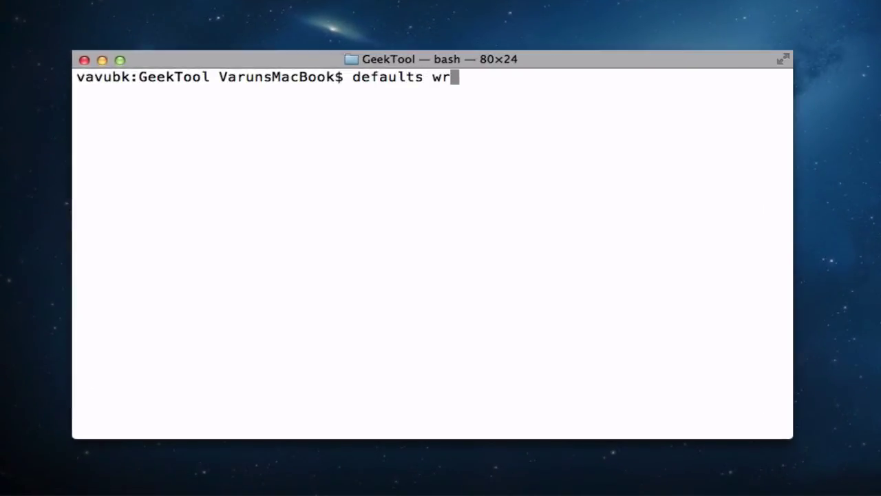
{"action": "type", "text": "ite com.apple"}
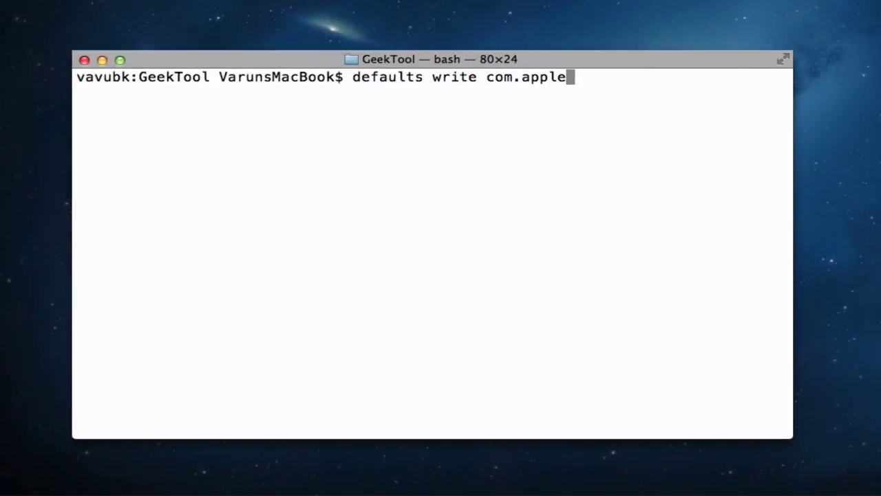
{"action": "type", "text": ".screen"}
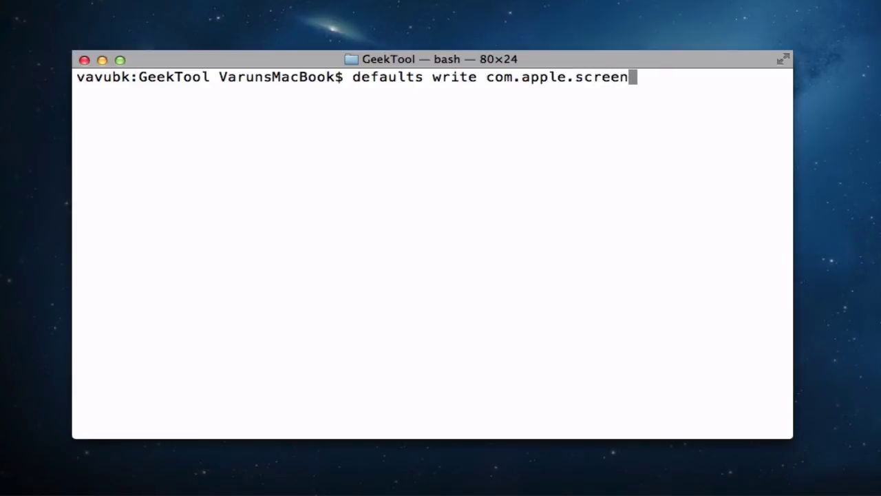
{"action": "type", "text": "capture "}
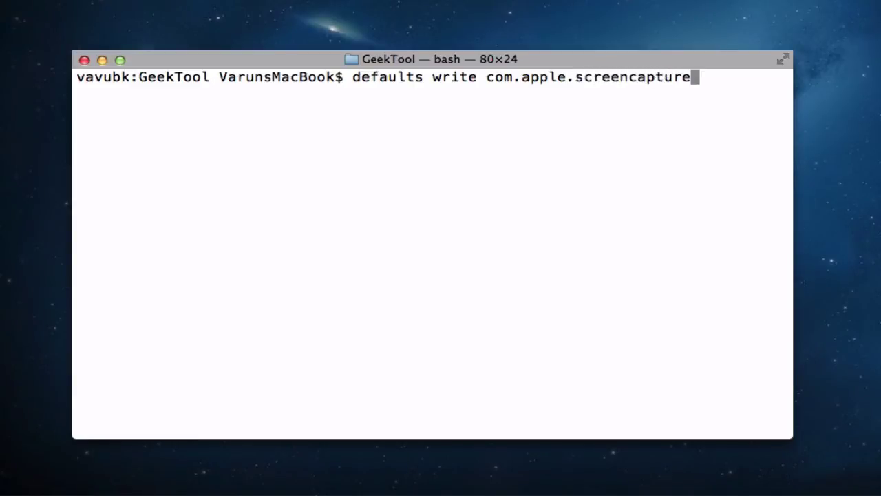
{"action": "type", "text": "disable"}
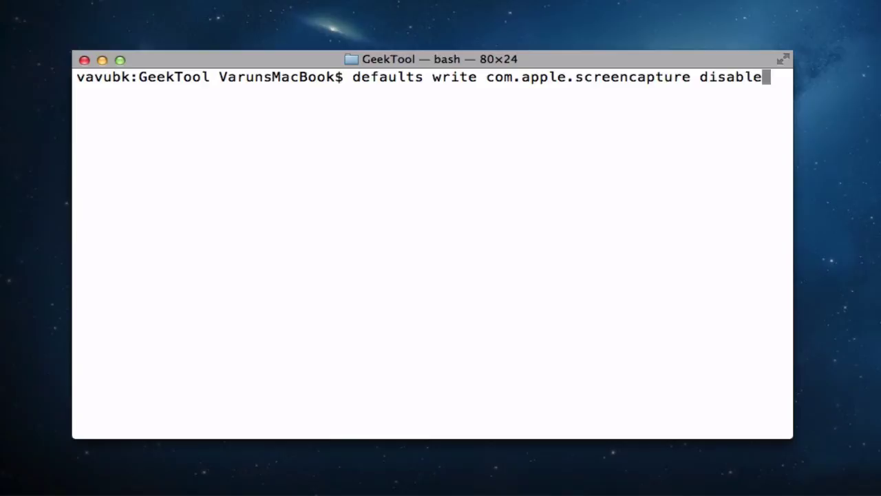
{"action": "type", "text": "-shadow "}
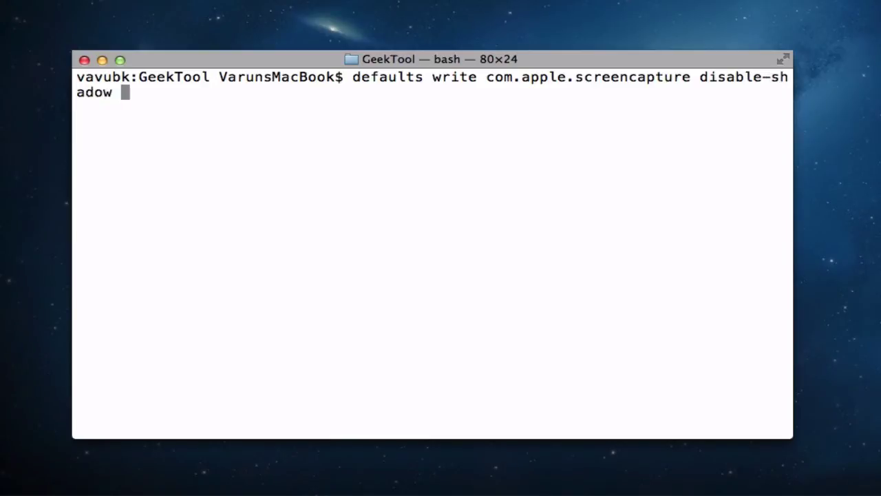
{"action": "type", "text": "bool"}
Step: Set disable-shadow back to false, fixing typos, and restart SystemUIServer
{"action": "key", "text": "BackSpace"}
{"action": "key", "text": "BackSpace"}
{"action": "key", "text": "BackSpace"}
{"action": "key", "text": "BackSpace"}
{"action": "type", "text": "0"}
{"action": "key", "text": "BackSpace"}
{"action": "type", "text": "-b"}
{"action": "type", "text": "ool f"}
{"action": "key", "text": "BackSpace"}
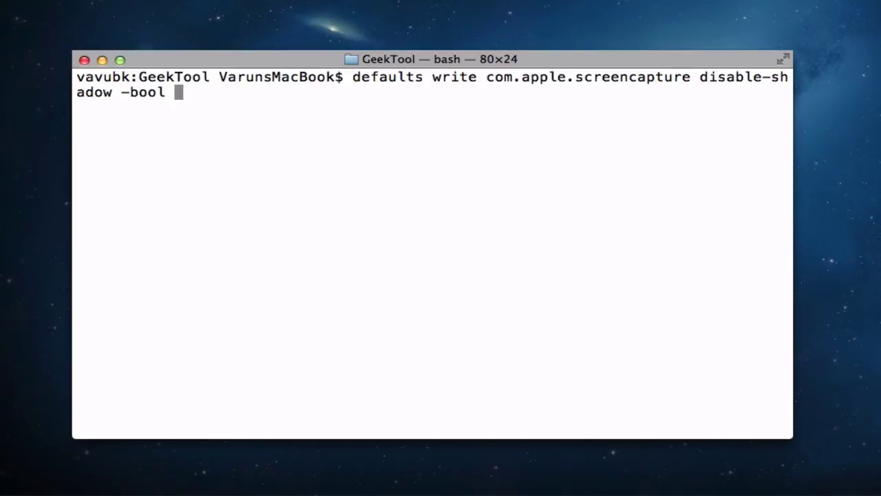
{"action": "type", "text": "false"}
{"action": "key", "text": "Return"}
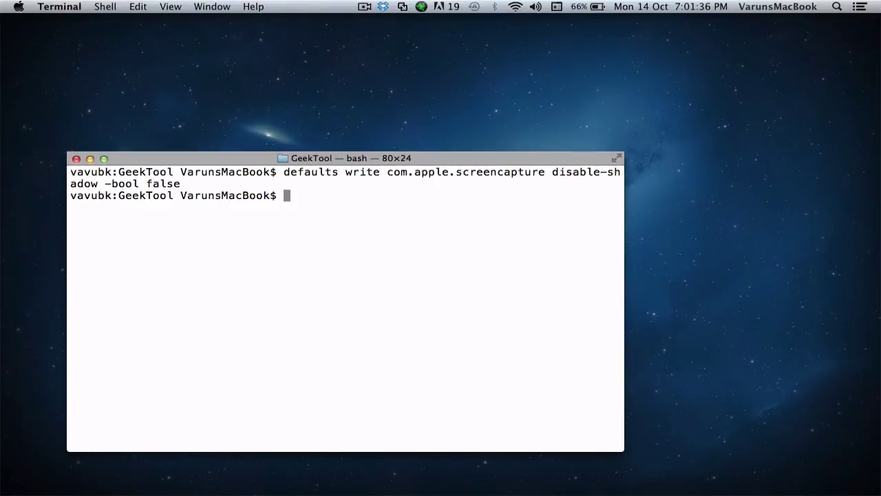
{"action": "type", "text": "killall Sys"}
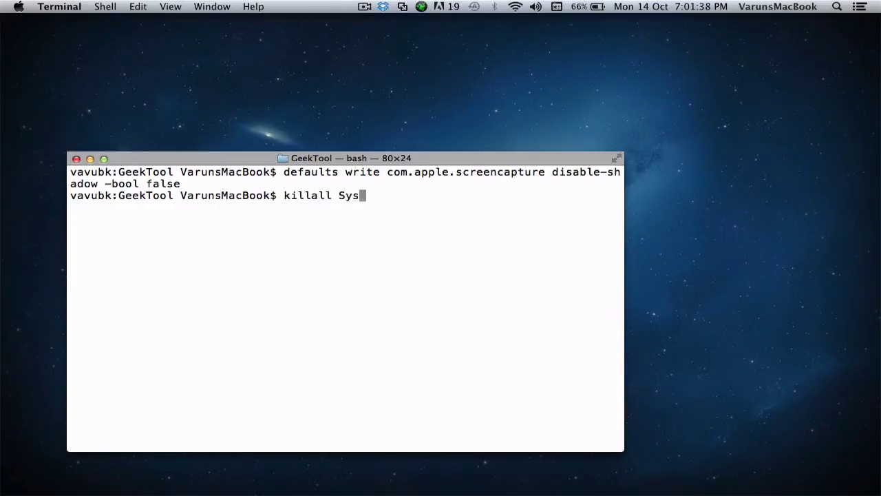
{"action": "type", "text": "temUIServer"}
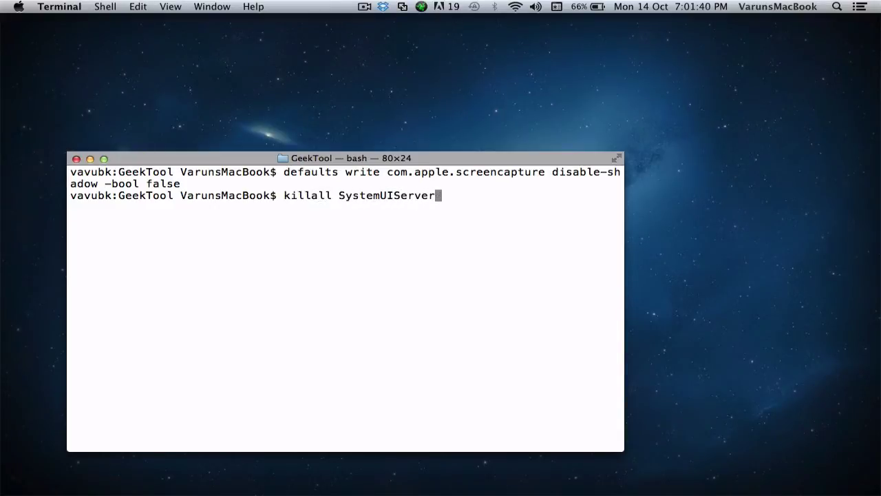
{"action": "key", "text": "Return"}
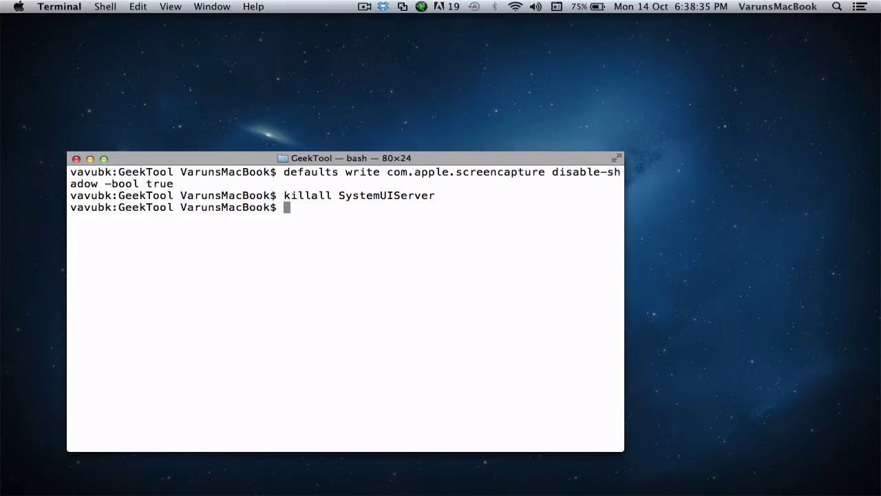
{"action": "type", "text": "degf"}
Step: Run 'defaults write com.apple.screencapture type jpeg' with typos fixed, then 'killall SystemUIServer'
{"action": "key", "text": "BackSpace"}
{"action": "key", "text": "BackSpace"}
{"action": "type", "text": "fau"}
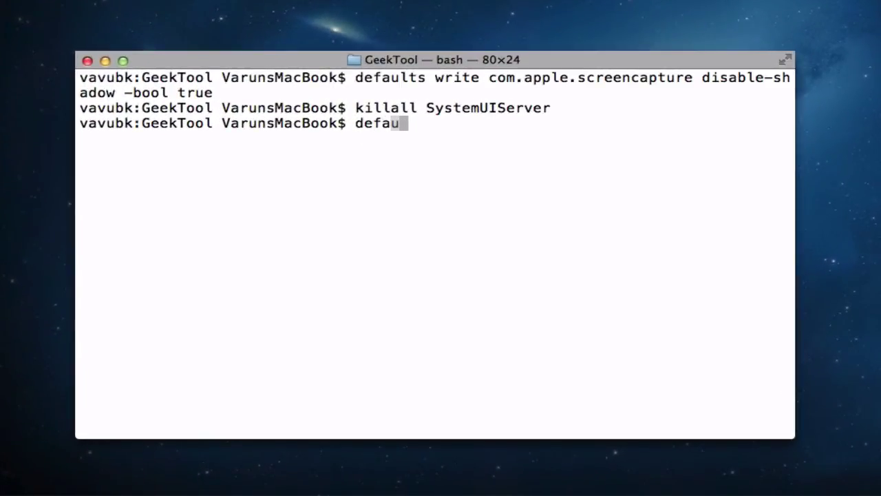
{"action": "type", "text": "lts wri"}
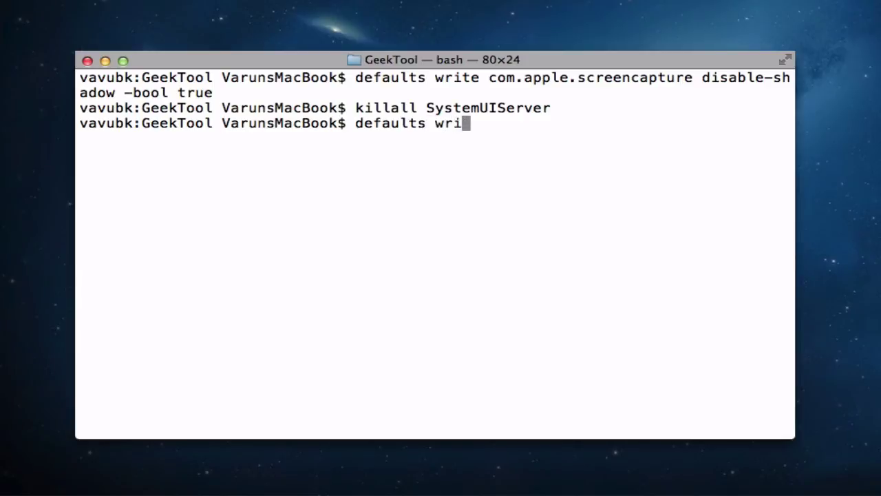
{"action": "type", "text": "te com."}
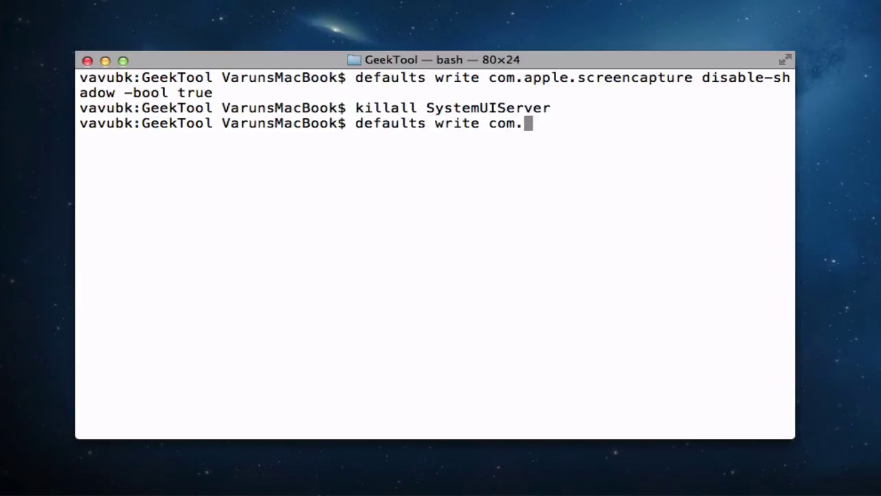
{"action": "type", "text": "apple.scr"}
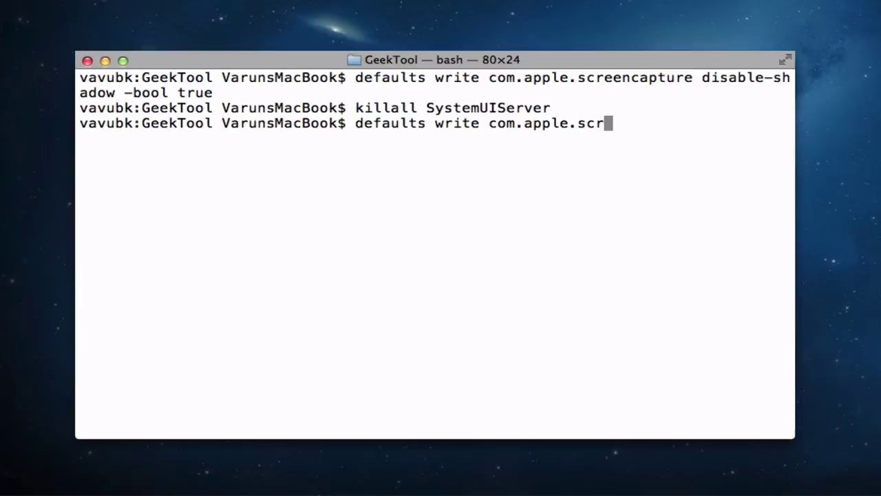
{"action": "type", "text": "eencapu"}
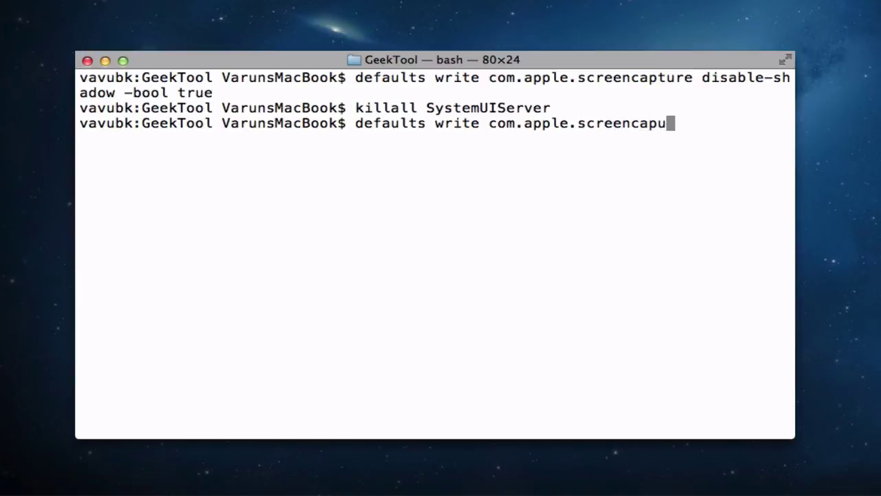
{"action": "key", "text": "BackSpace"}
{"action": "type", "text": "ture"}
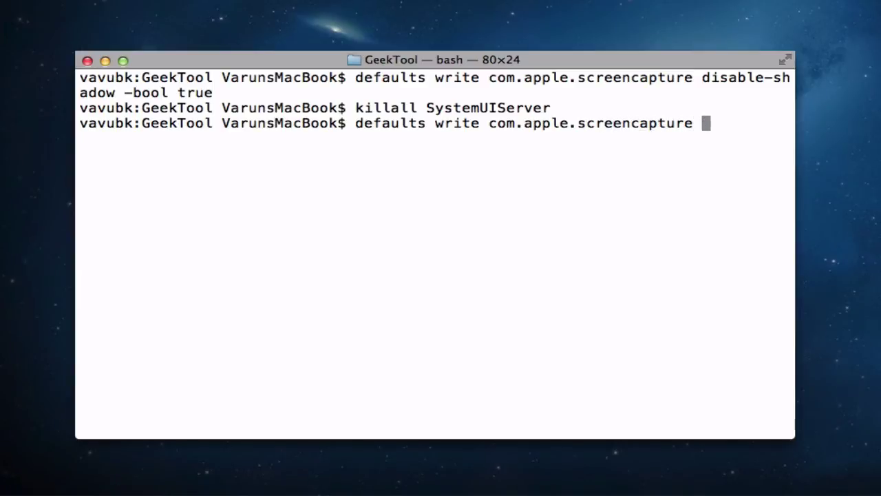
{"action": "type", "text": " type"}
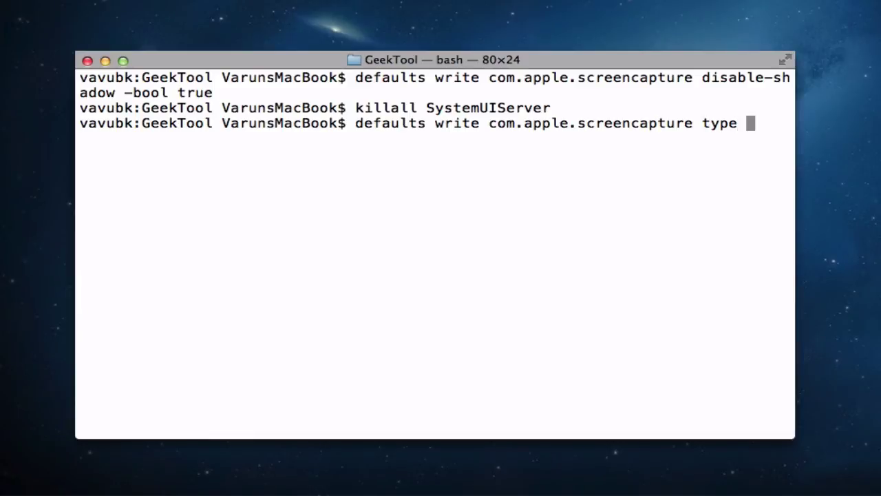
{"action": "type", "text": " jp"}
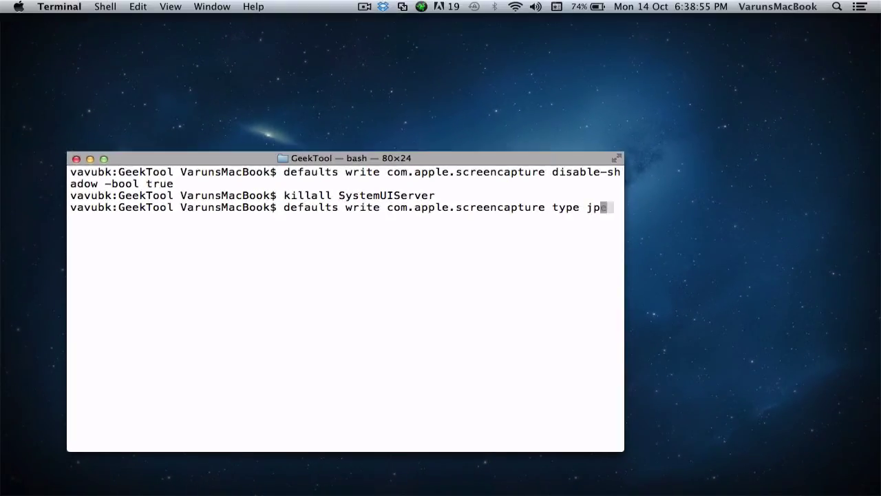
{"action": "type", "text": "eg"}
{"action": "key", "text": "Return"}
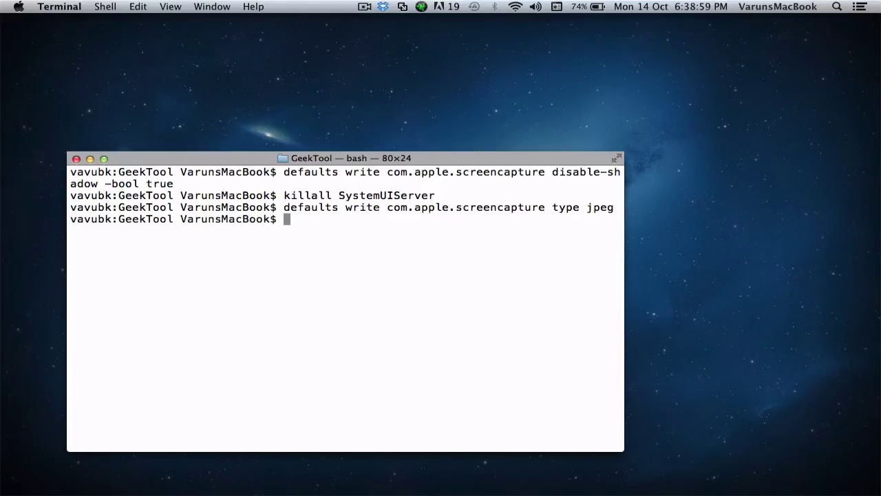
{"action": "type", "text": "killall S"}
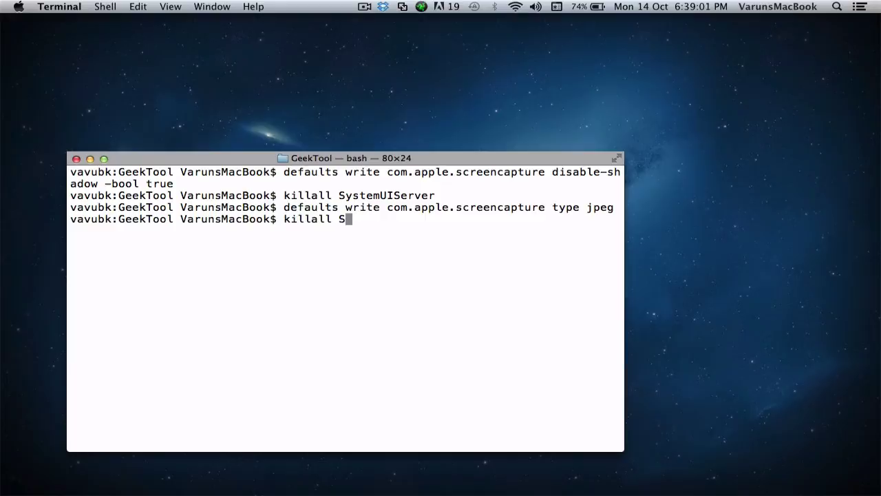
{"action": "type", "text": "ystem"}
{"action": "type", "text": "UIServer"}
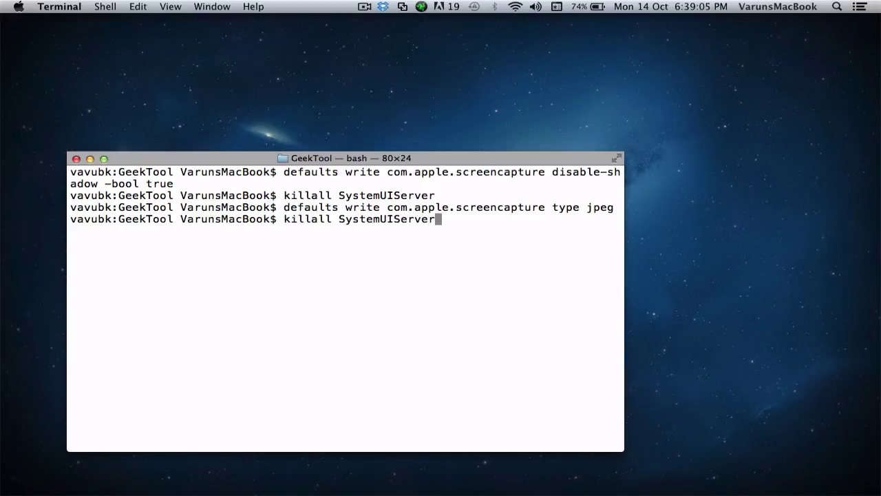
{"action": "key", "text": "Return"}
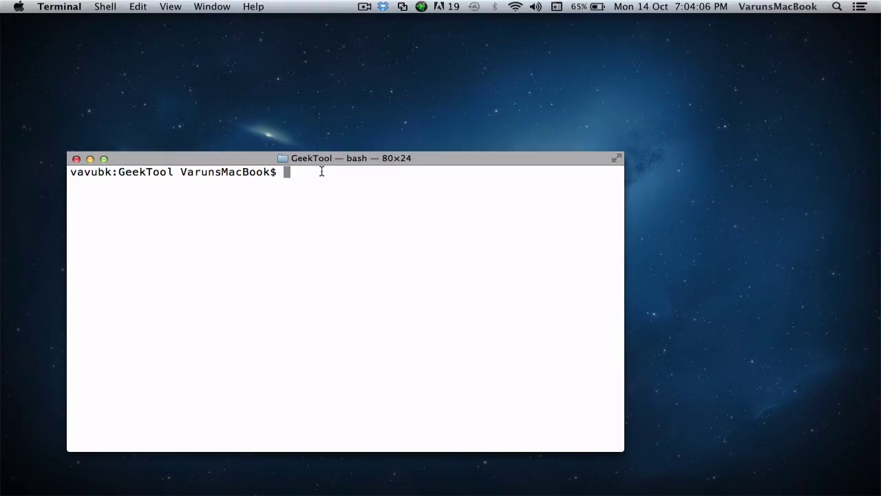
{"action": "type", "text": "defaults "}
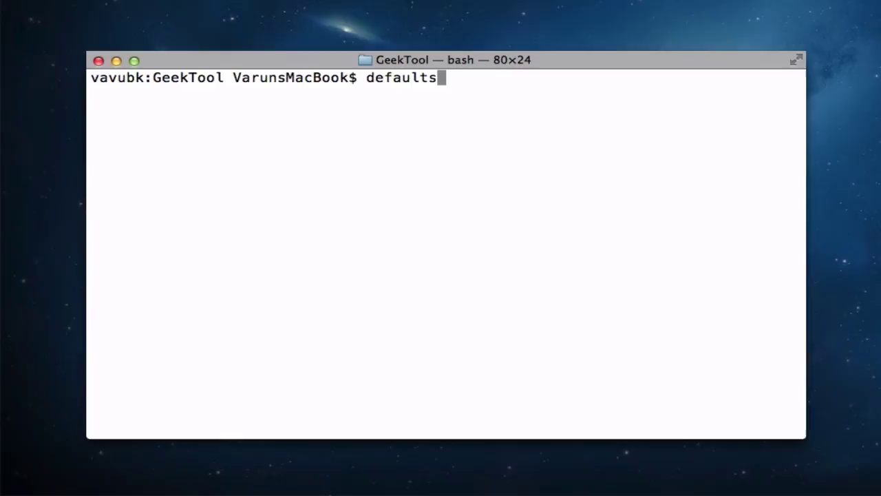
{"action": "type", "text": "write c"}
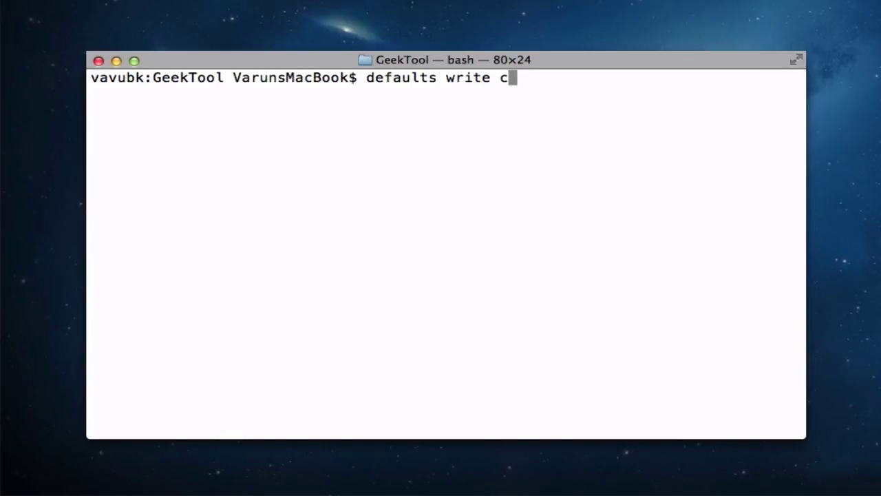
{"action": "type", "text": "om.app"}
Step: Run 'defaults write com.apple.screencapture type png' with typos fixed, then 'killall SystemUIServer'
{"action": "key", "text": "BackSpace"}
{"action": "type", "text": "p"}
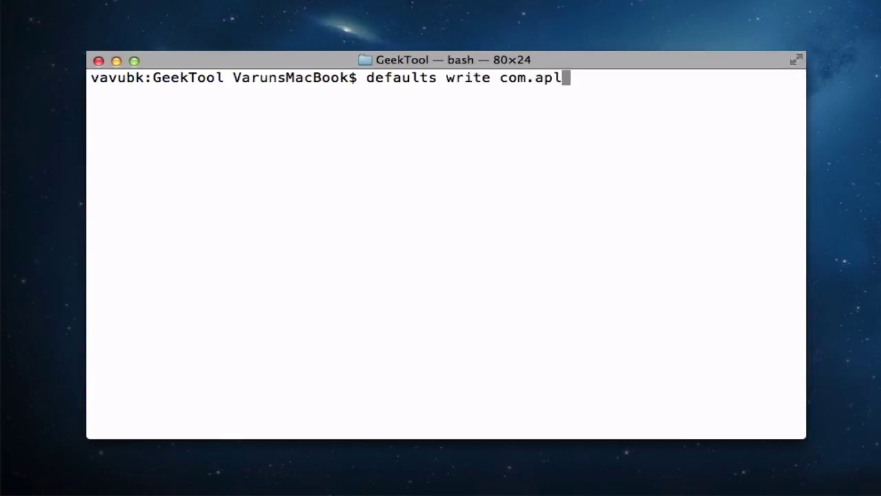
{"action": "type", "text": "e"}
{"action": "key", "text": "BackSpace"}
{"action": "type", "text": "le.sc"}
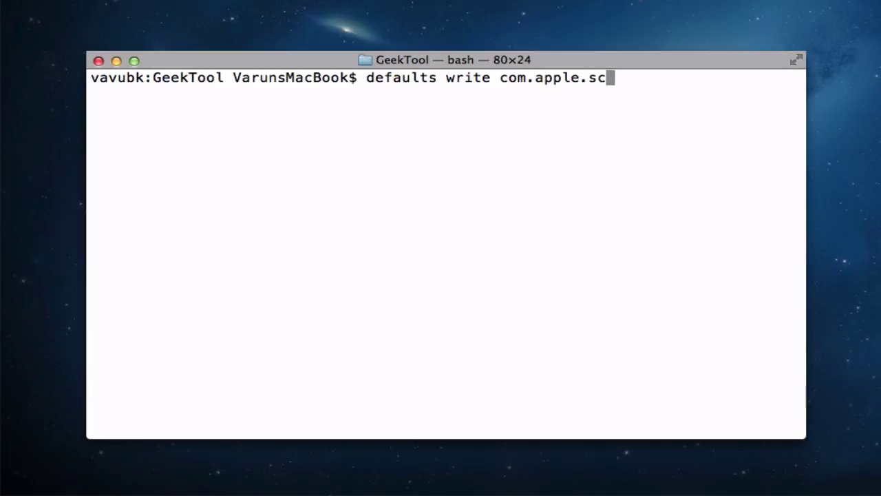
{"action": "type", "text": "reencap"}
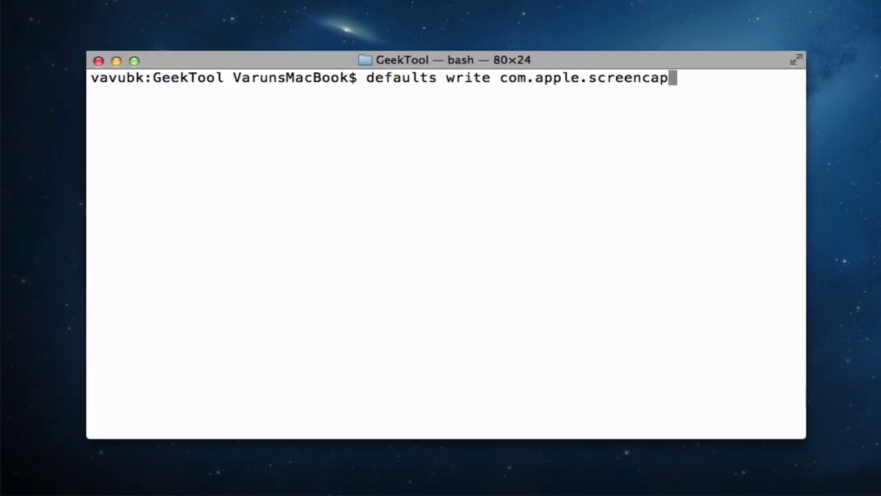
{"action": "type", "text": "ture"}
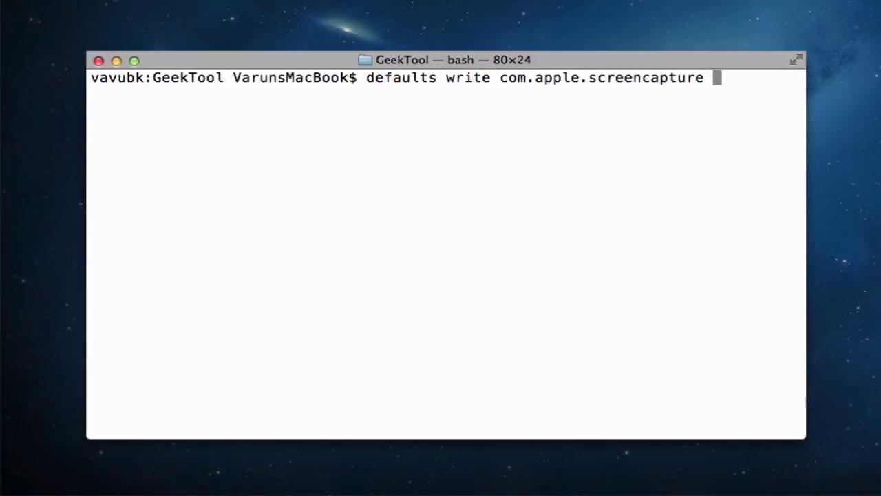
{"action": "type", "text": " type png"}
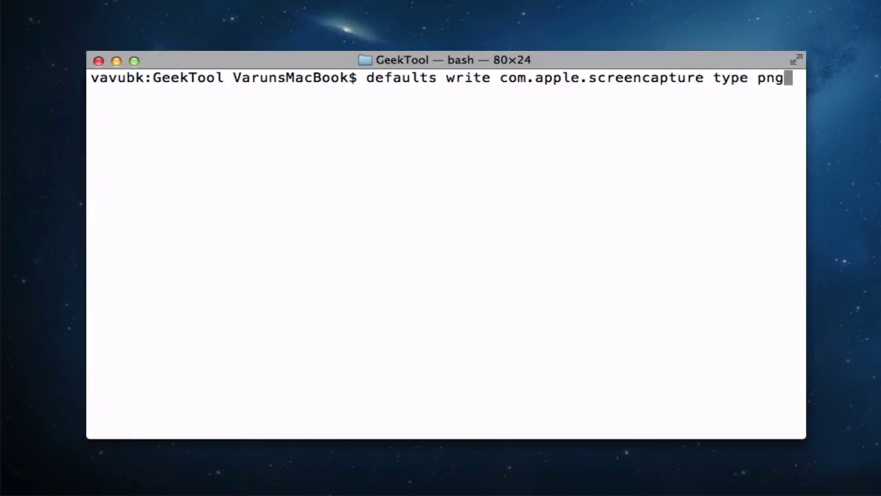
{"action": "key", "text": "Return"}
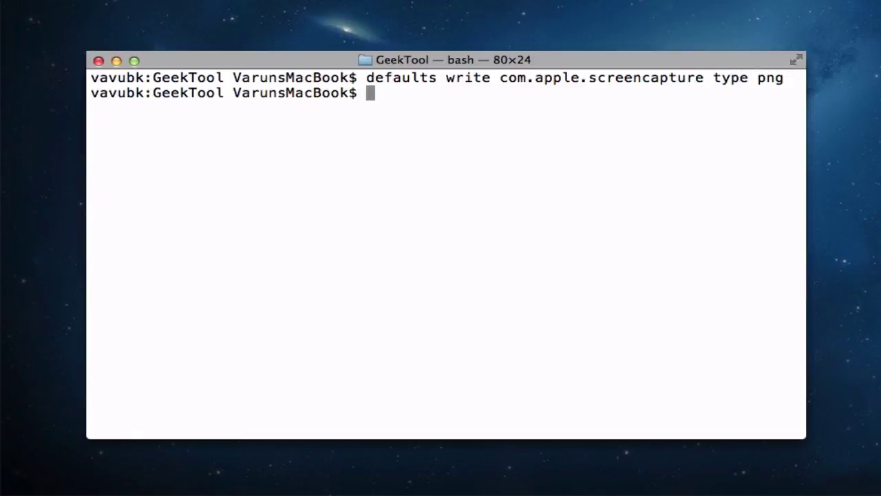
{"action": "type", "text": "killall S"}
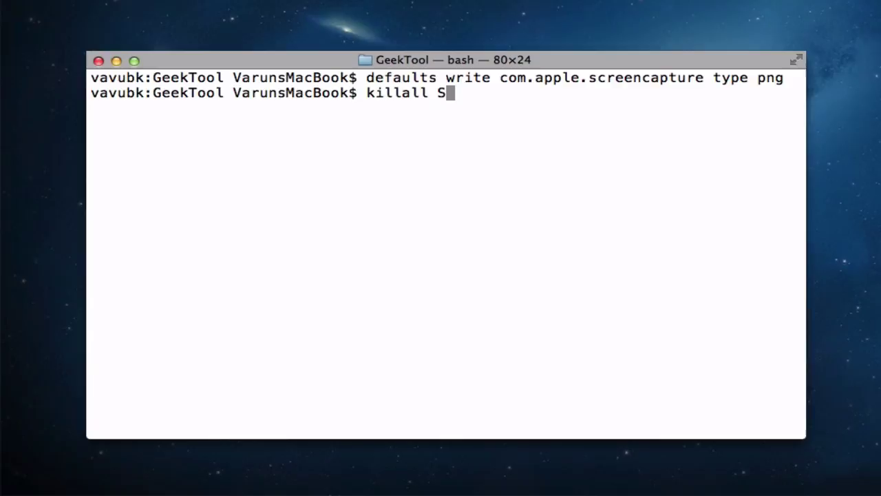
{"action": "type", "text": "ystemUIS"}
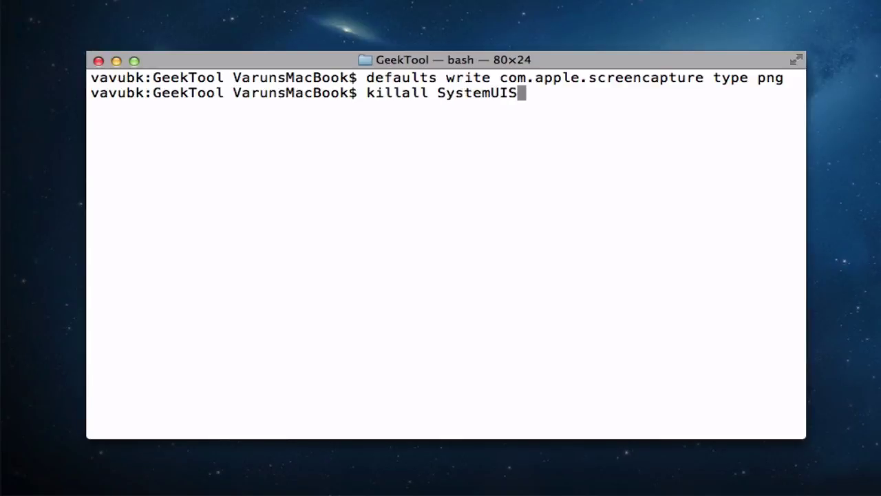
{"action": "type", "text": "erver"}
{"action": "key", "text": "Return"}
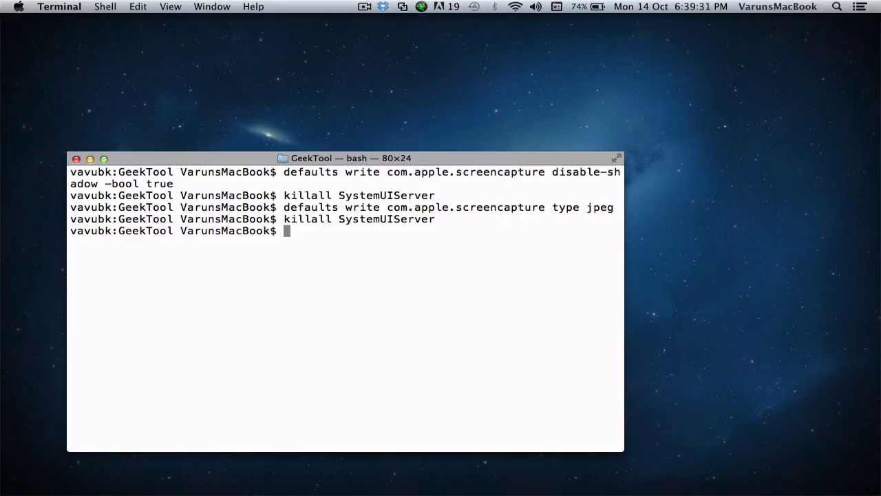
Step: Hide Terminal with Cmd+H, leaving Finder frontmost over an empty desktop
{"action": "key", "text": "super+h"}
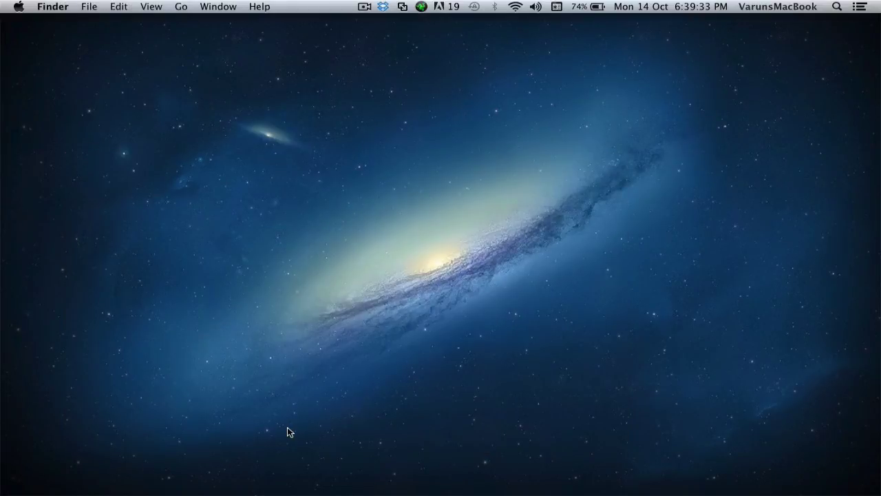